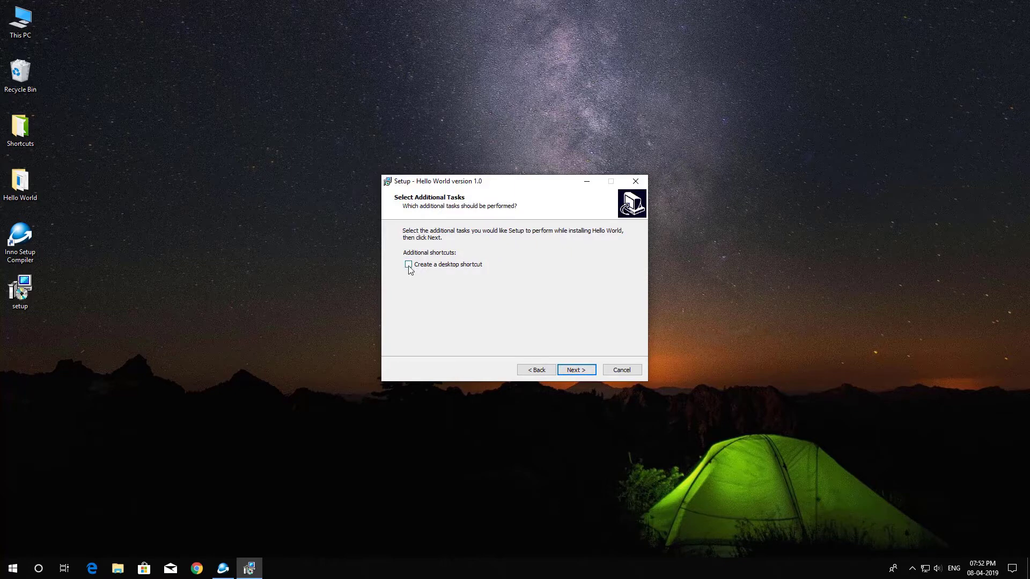
- Install Hello World version 1.0 with a desktop shortcut and finish its setup wizard
left_click(573, 369)
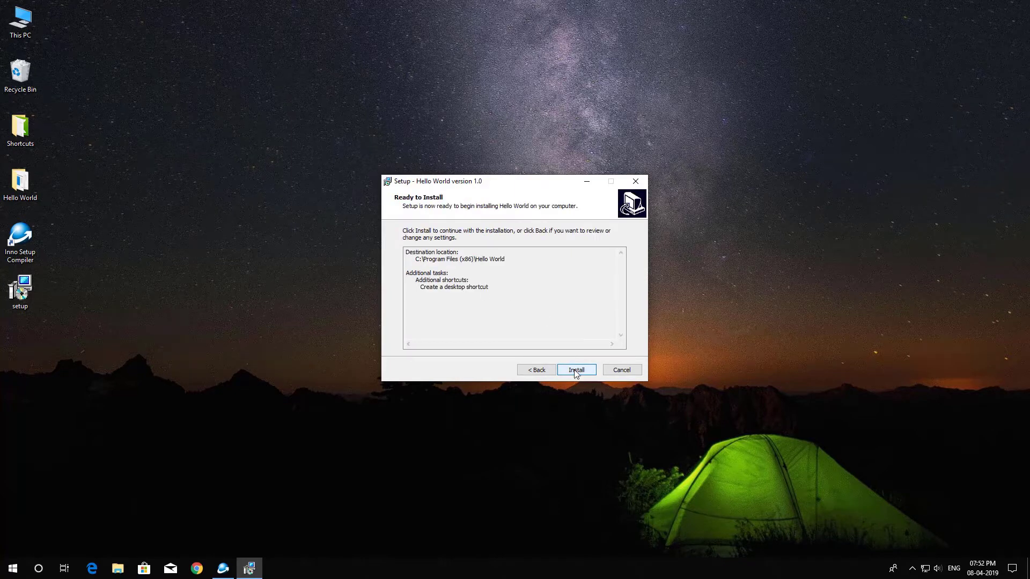
left_click(576, 372)
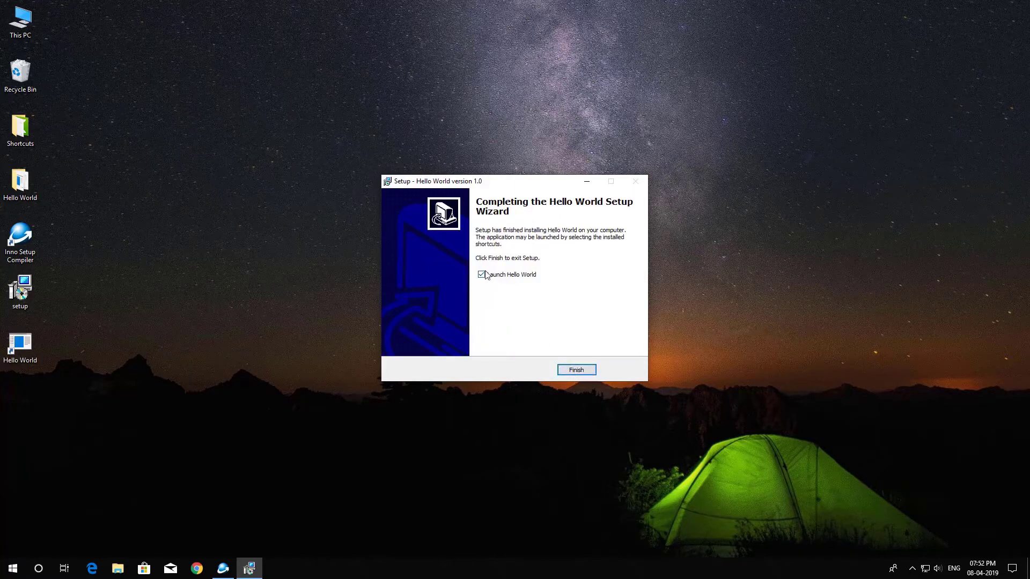
left_click(577, 370)
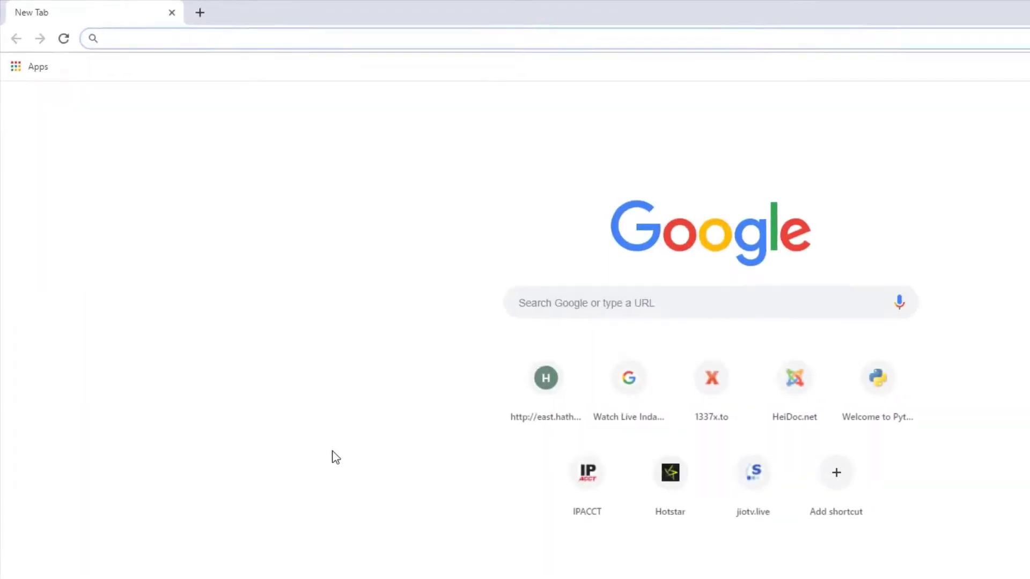
- Search Google for "inno setup" and open the Inno Setup page on jrsoftware.org
left_click(609, 303)
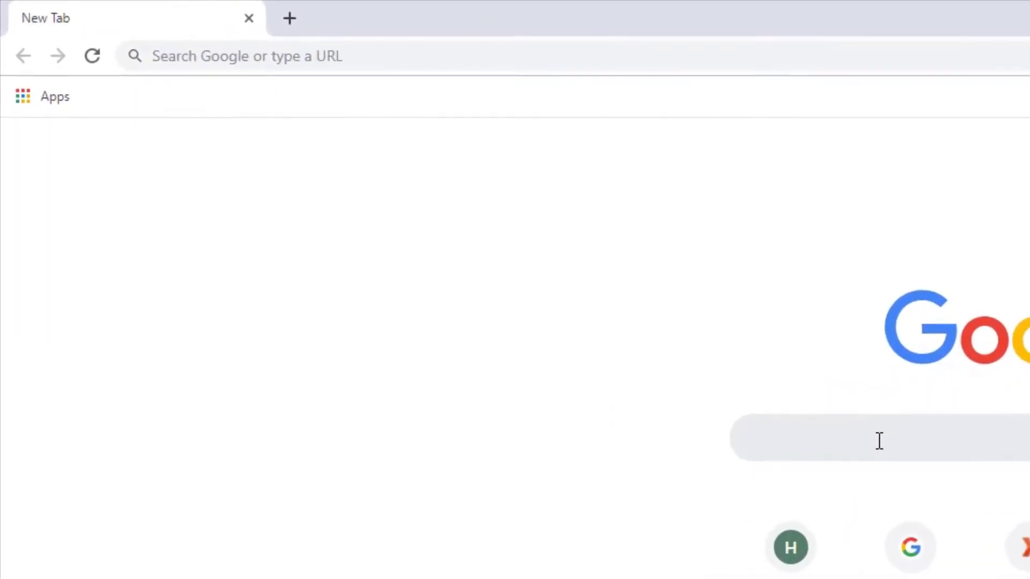
type("inno setup")
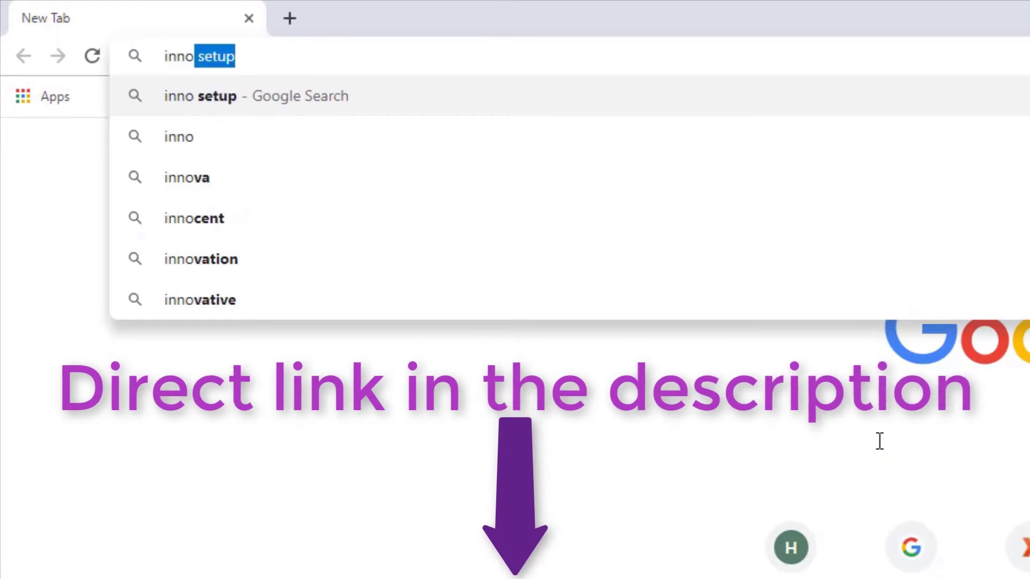
key("Return")
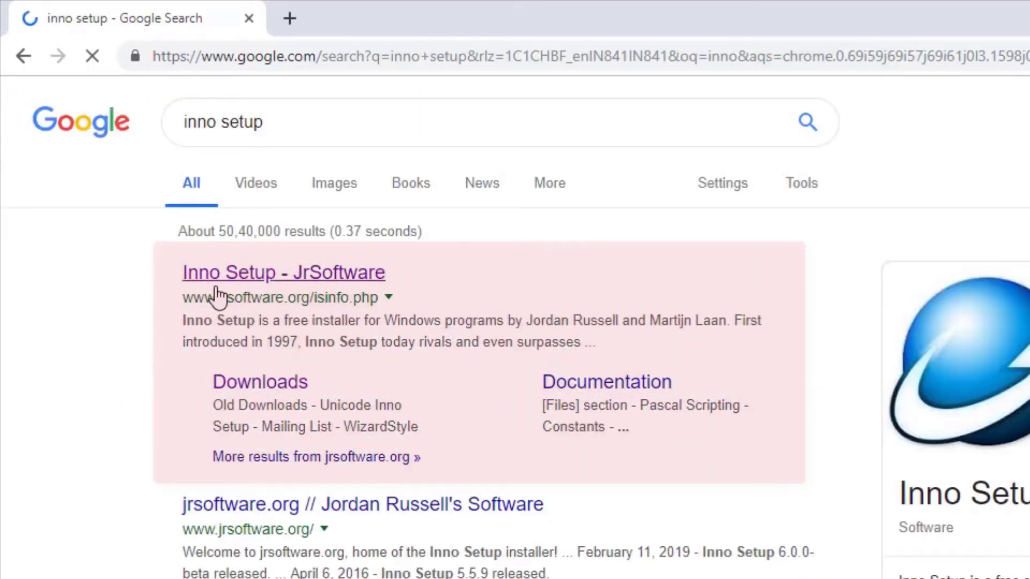
left_click_drag(178, 301, 380, 305)
left_click(349, 278)
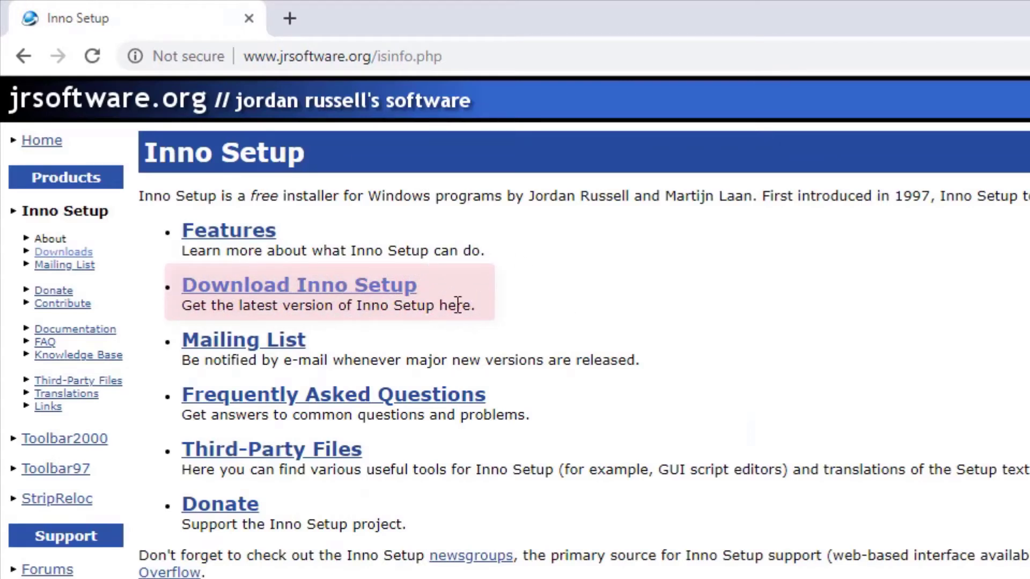
- Download innosetup-5.6.1.exe from the random download site on the Inno Setup downloads page, and close the browser
left_click(338, 299)
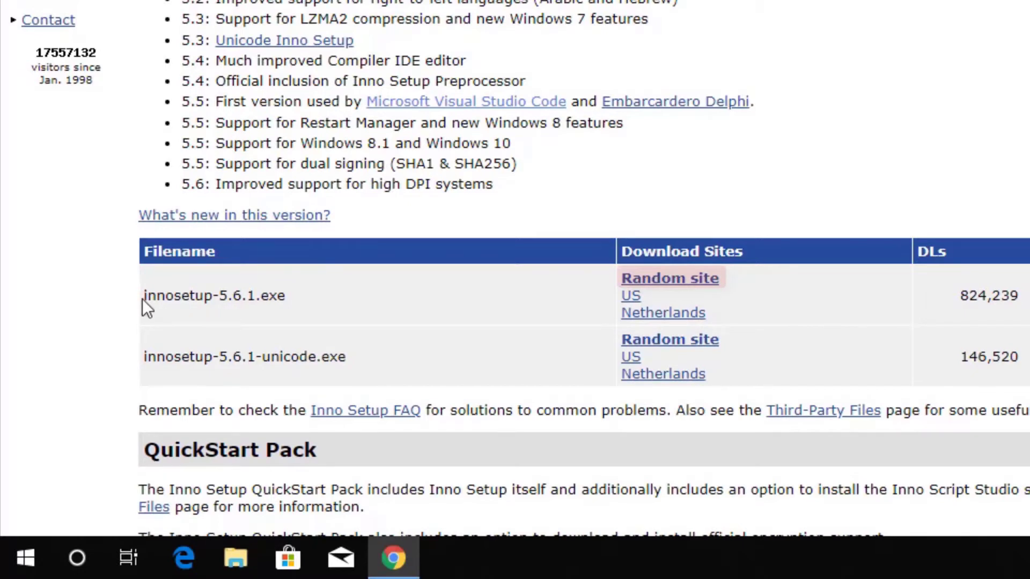
left_click_drag(142, 298, 301, 301)
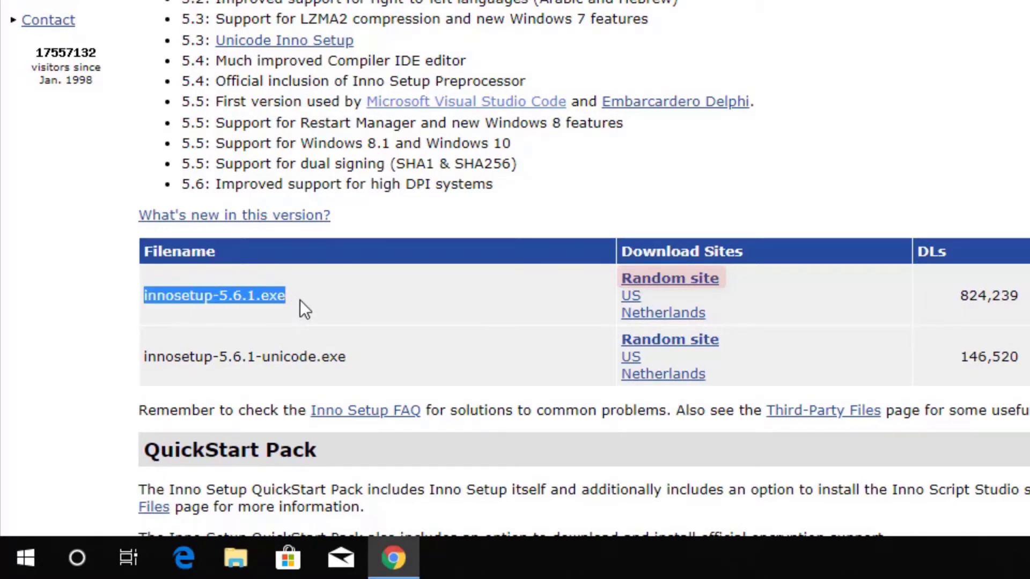
left_click(693, 290)
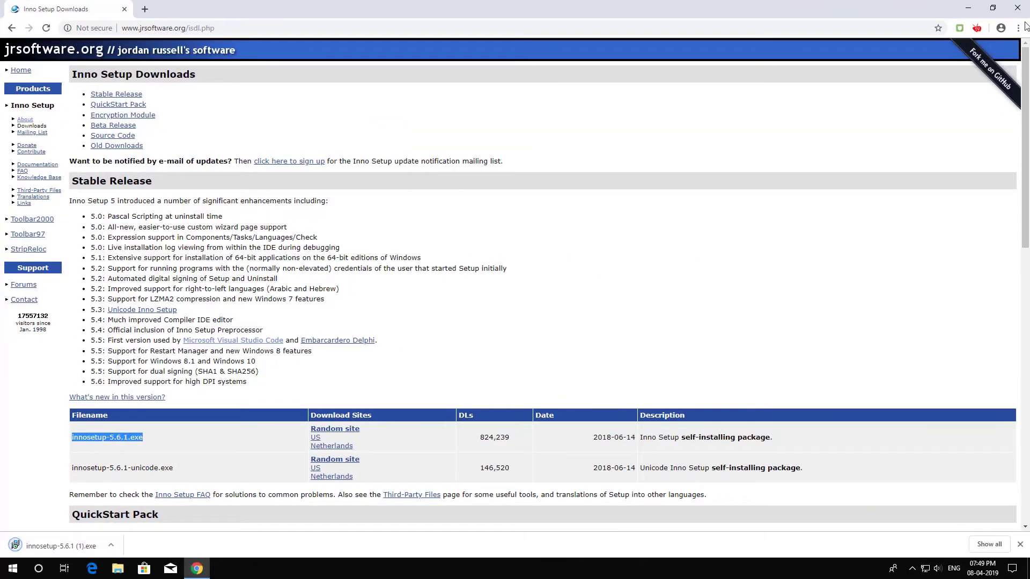
left_click(1018, 7)
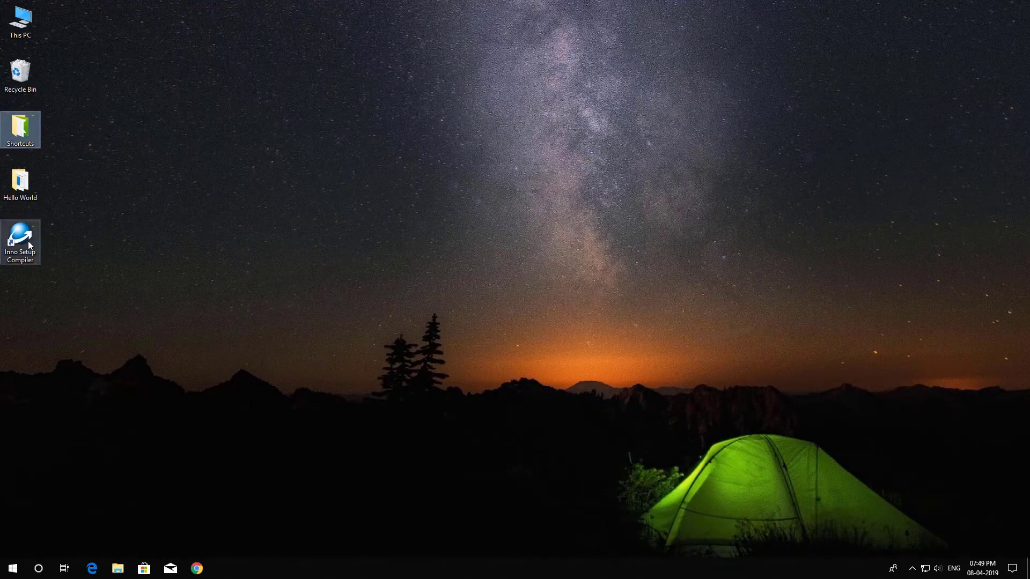
- Launch Inno Setup Compiler and start a new script file using the Script Wizard
double_click(28, 241)
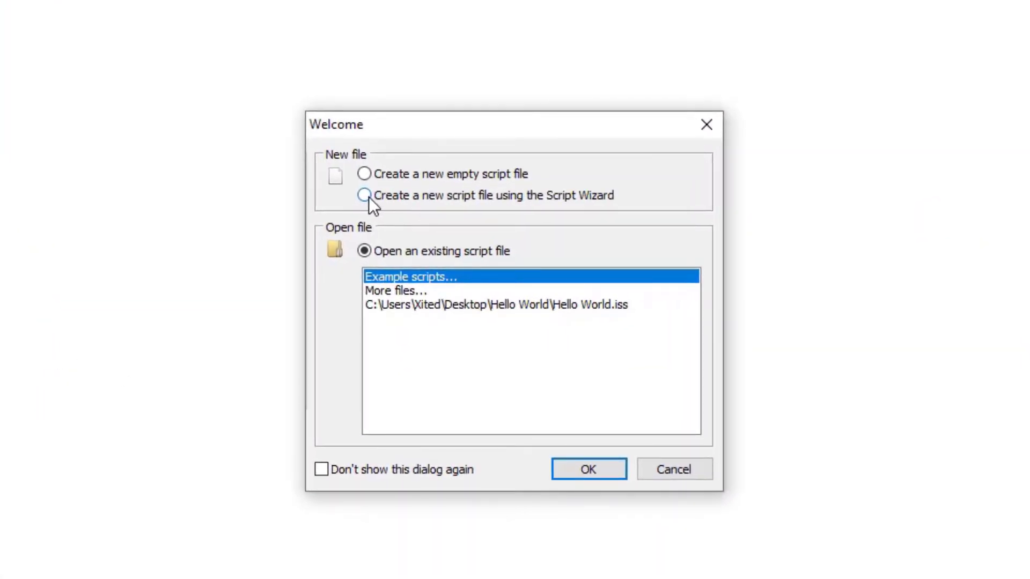
left_click(365, 195)
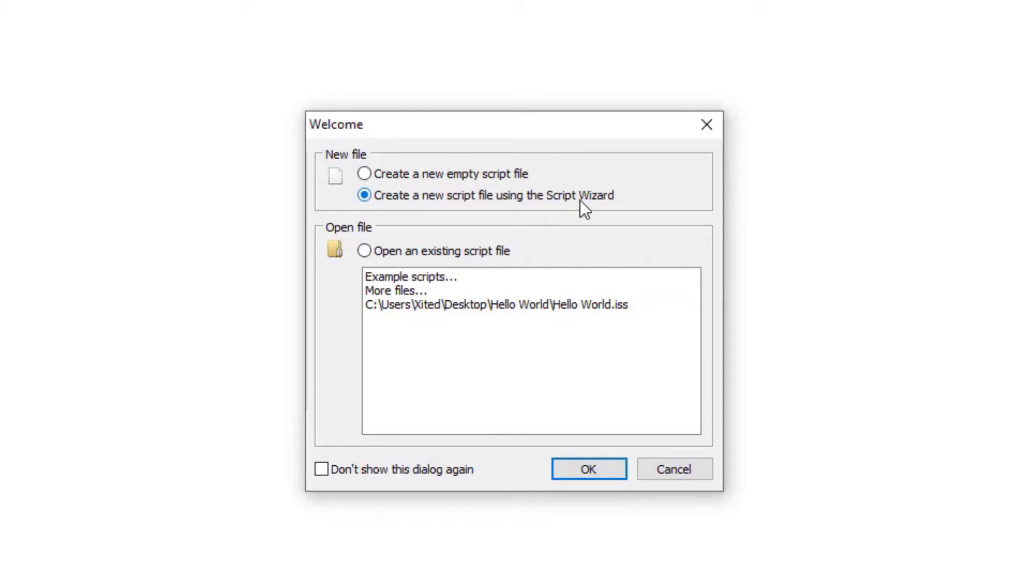
left_click(565, 463)
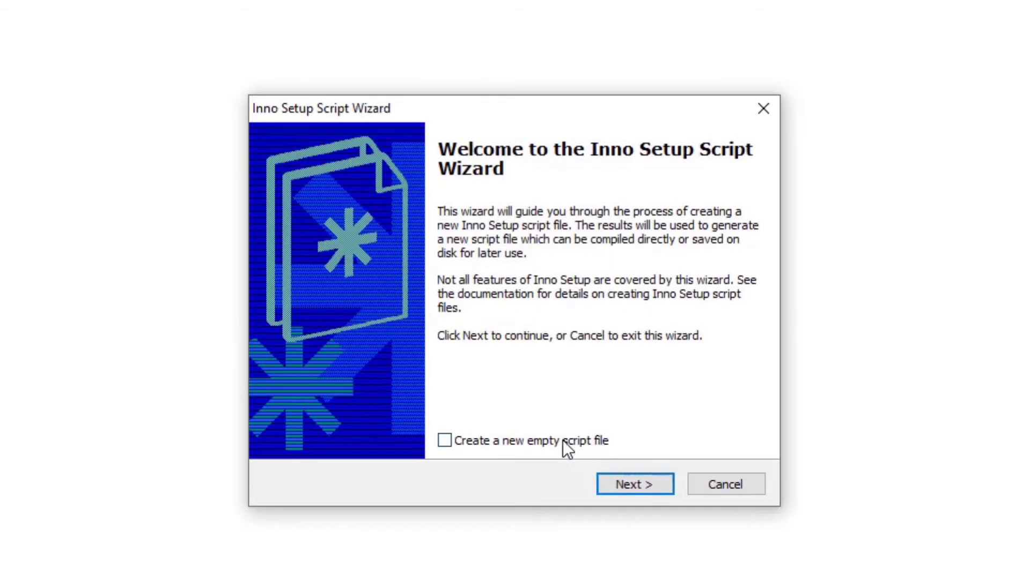
left_click(642, 480)
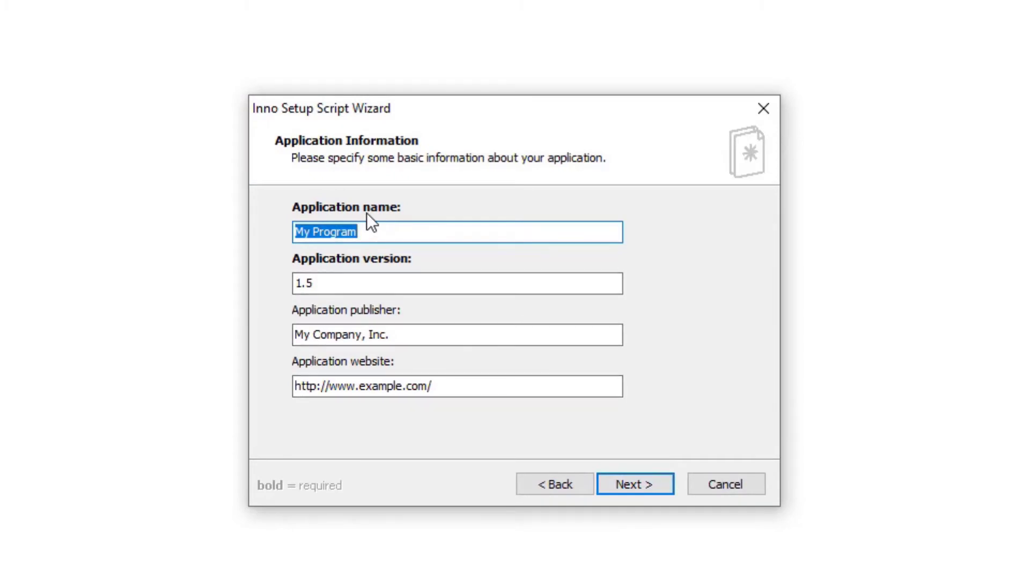
- Set the application name to Hello World, the version to 1.0 and the publisher to FineStack
type("Hello ")
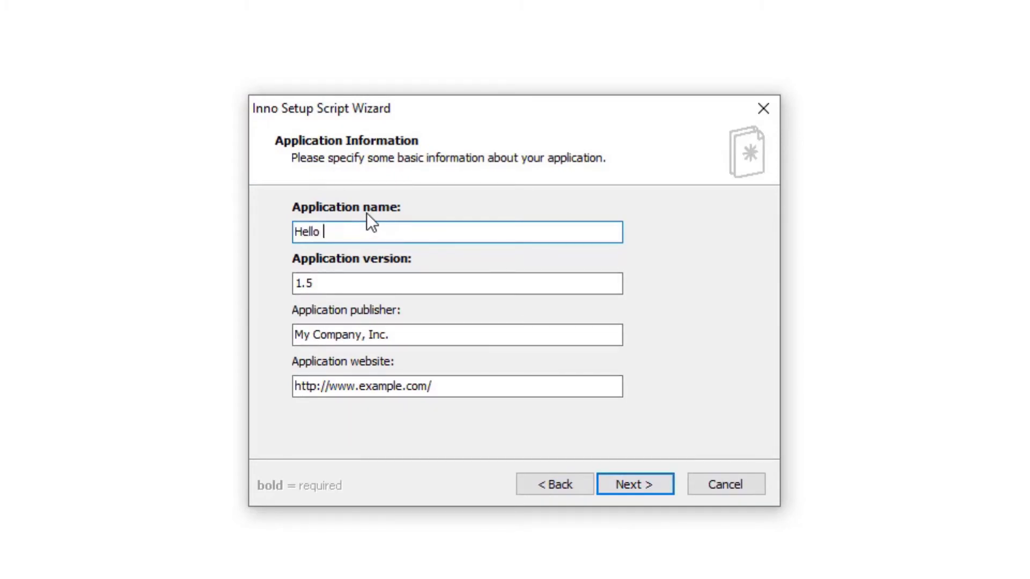
type("World")
left_click(429, 279)
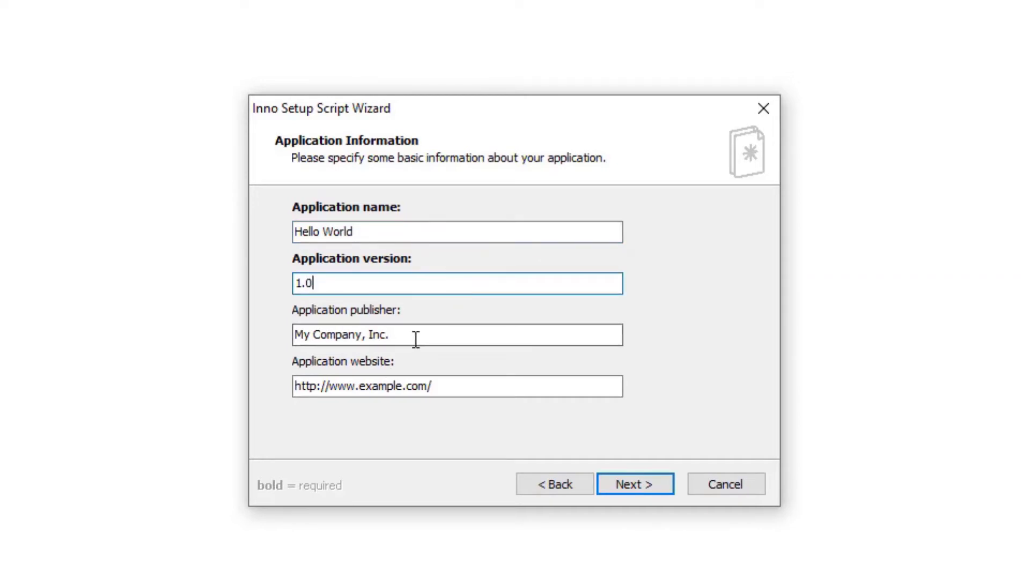
key("Tab")
type("Fin")
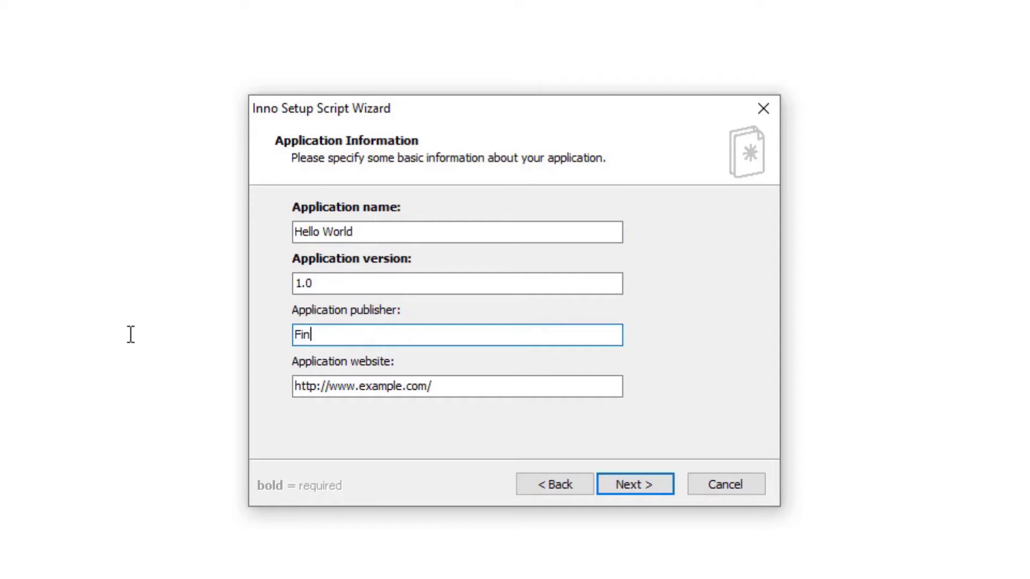
type("eStack")
left_click_drag(356, 387, 403, 387)
type("youtube")
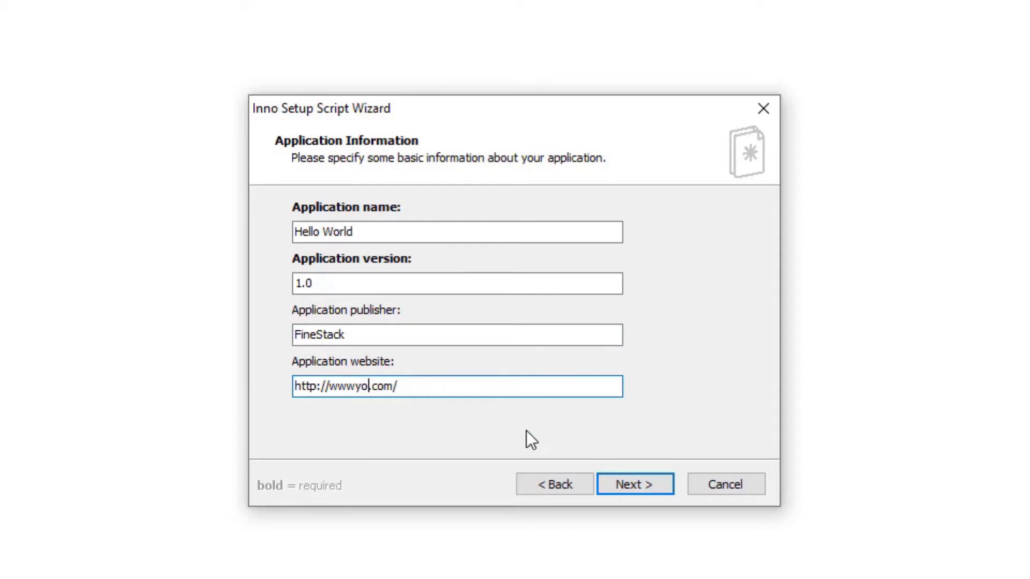
key("Right")
key("Right")
key("Right")
key("Right")
type("finestack")
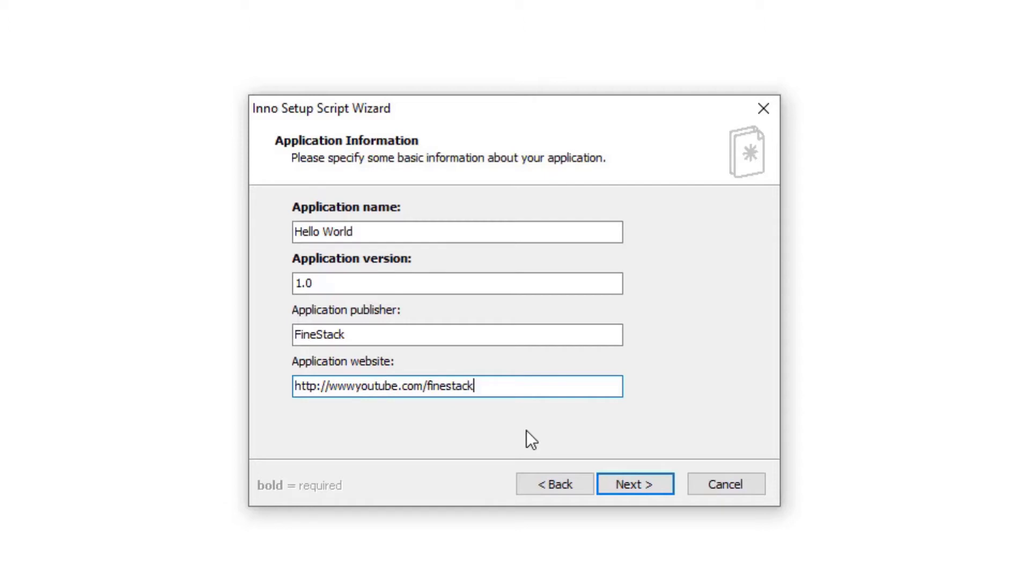
left_click(642, 481)
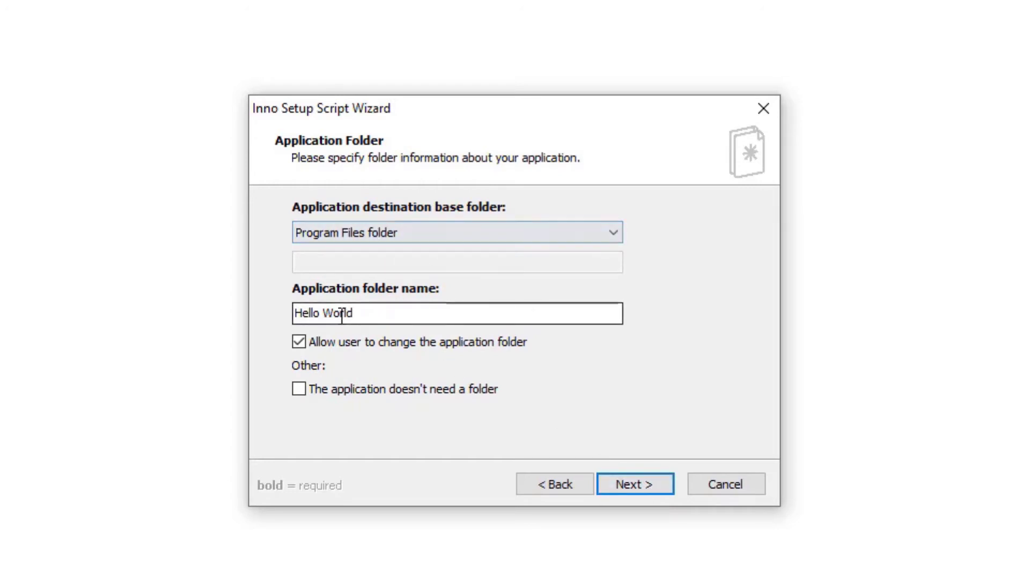
left_click(630, 484)
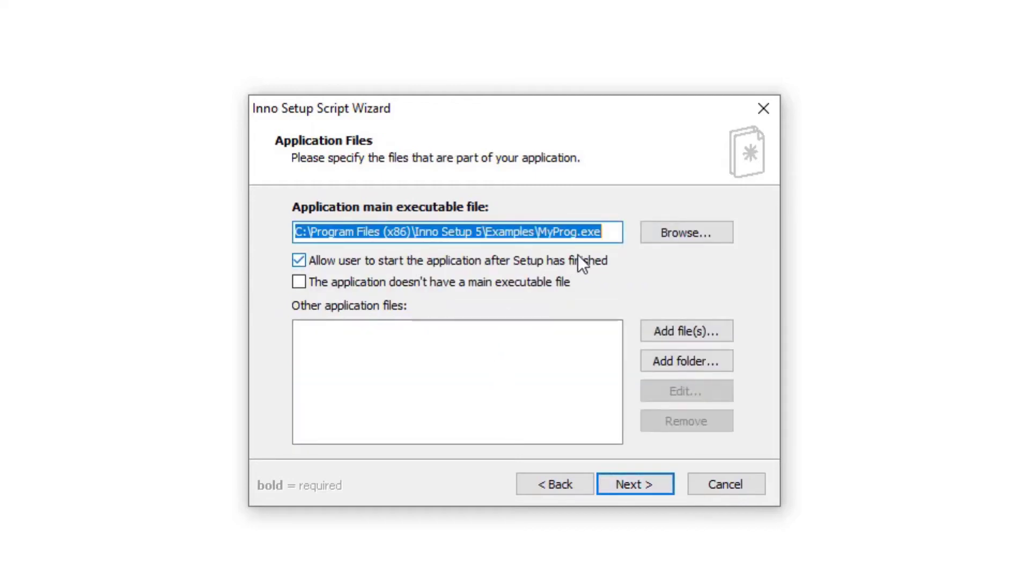
- Set the main executable to Hello World.exe from the Hello World folder on the Desktop, without adding other application files
left_click(691, 236)
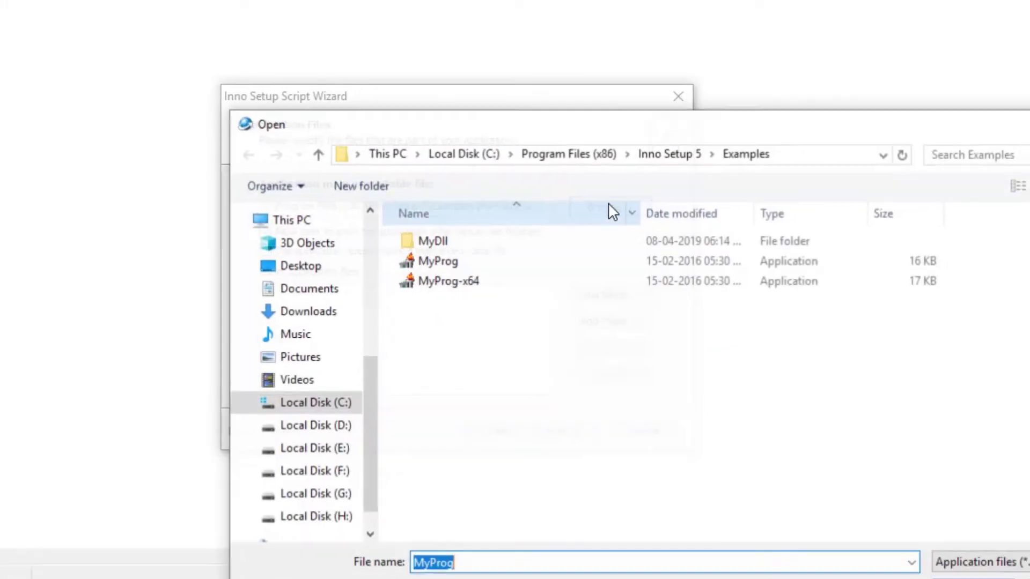
left_click(311, 269)
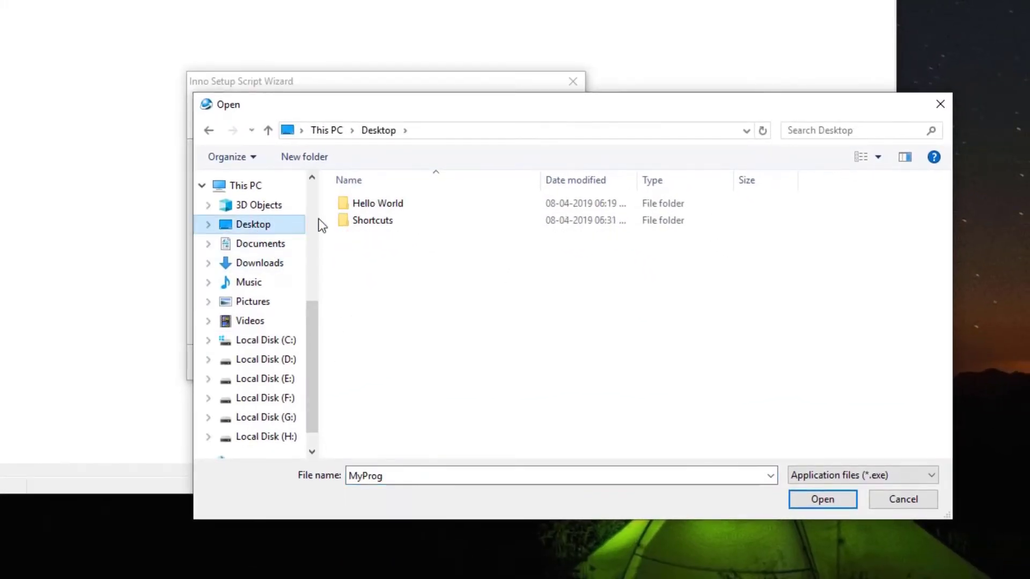
double_click(405, 207)
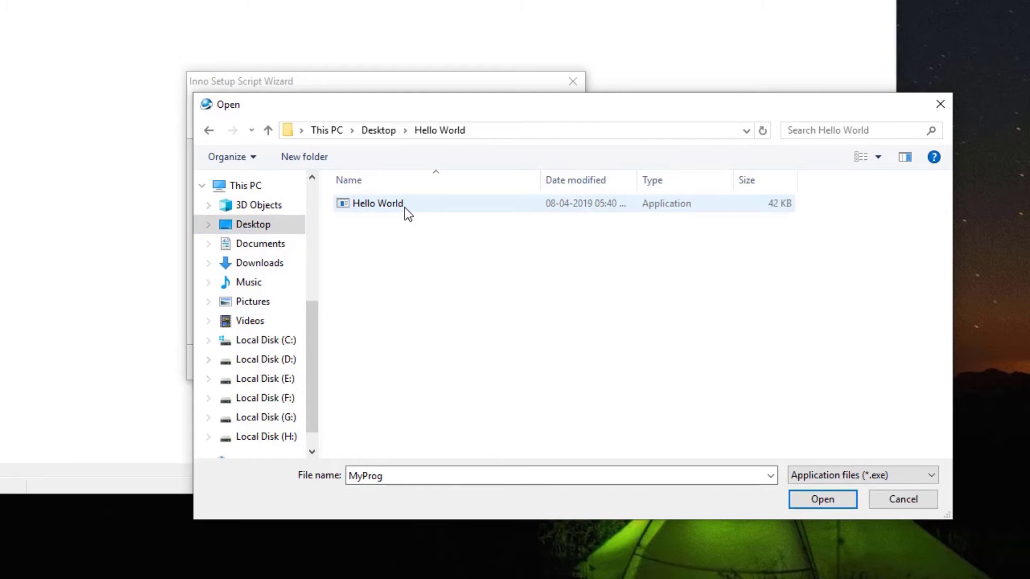
left_click(404, 207)
left_click(805, 499)
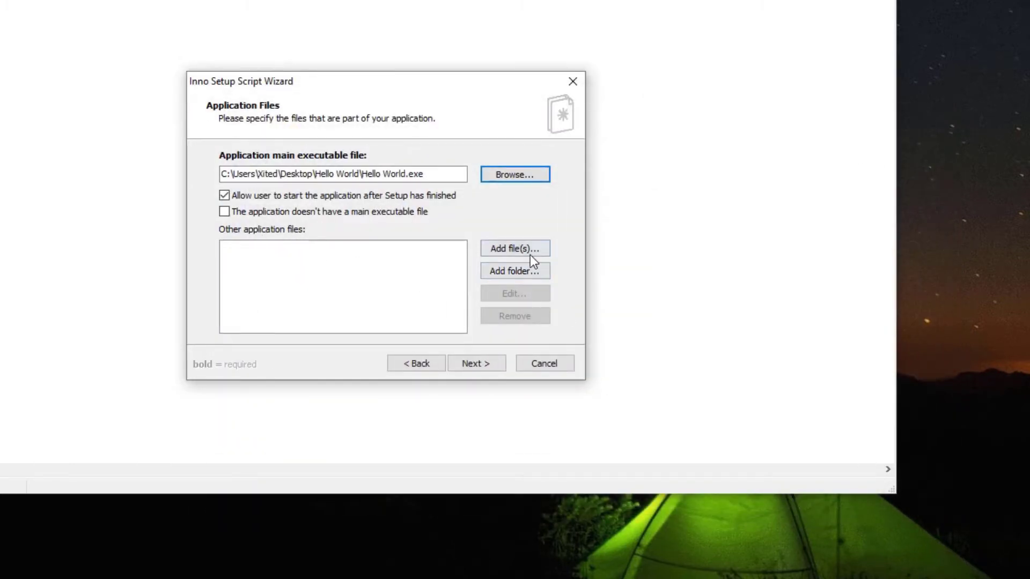
left_click(507, 252)
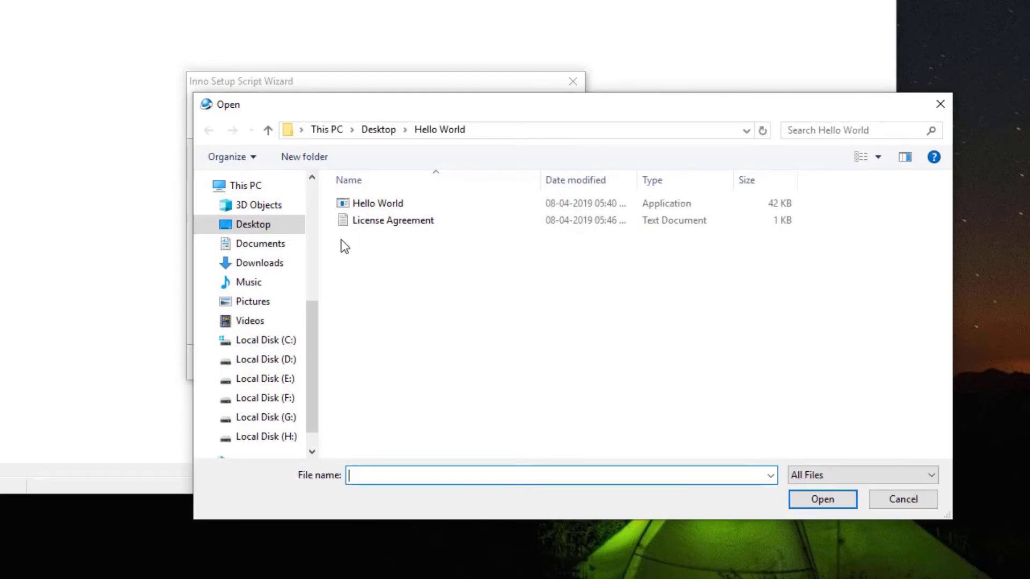
left_click(906, 506)
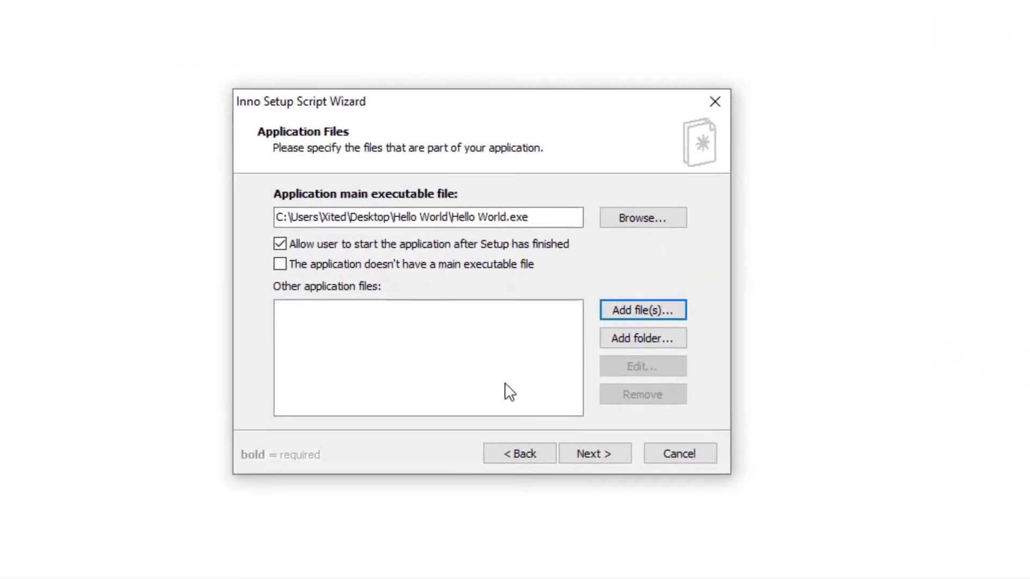
- Continue to the application shortcuts and allow a Quick Launch shortcut on older versions of Windows
left_click(608, 454)
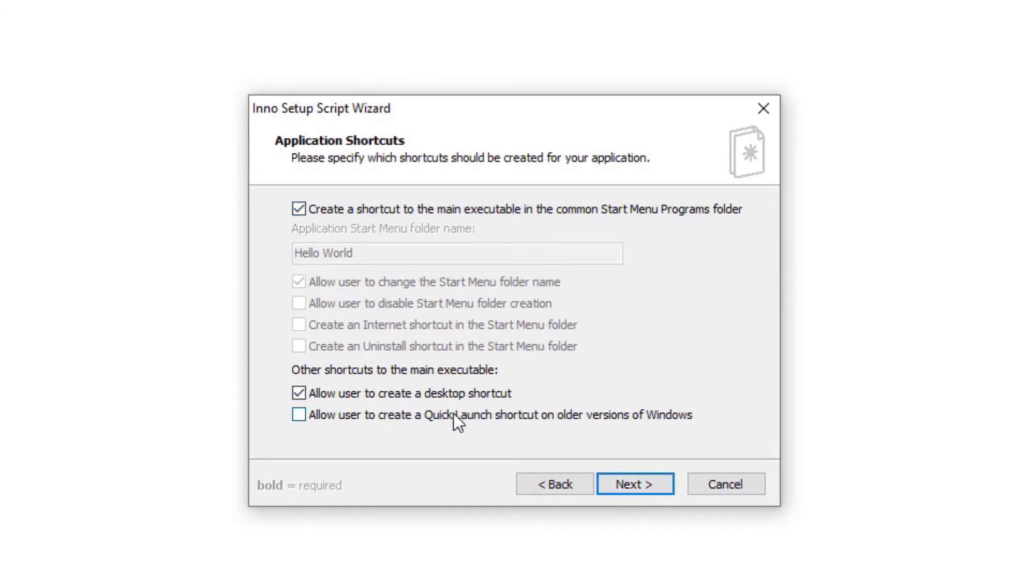
left_click(456, 419)
left_click(625, 485)
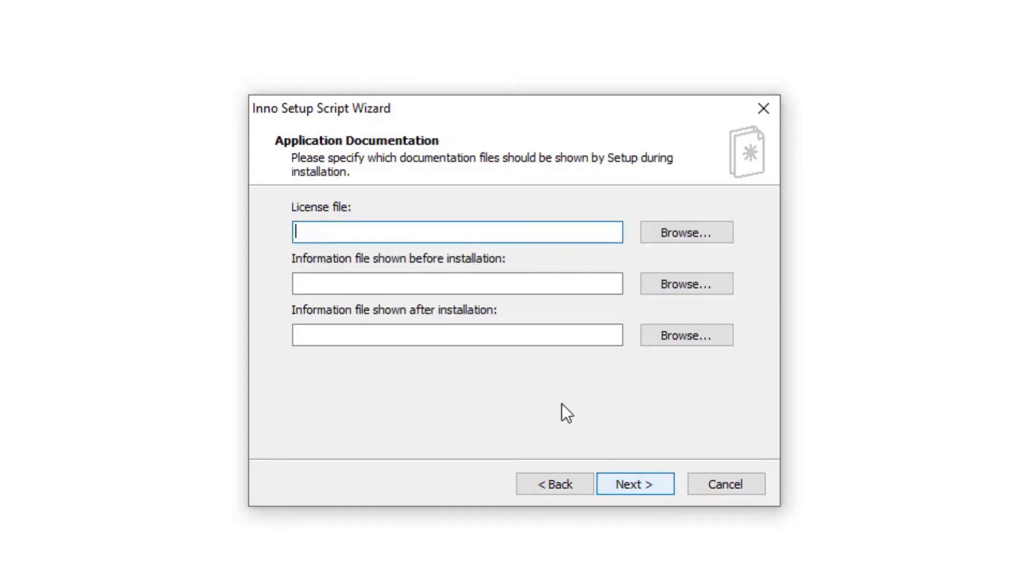
- Use License Agreement.txt from the Hello World folder as the license file and keep English as the setup language
left_click(677, 236)
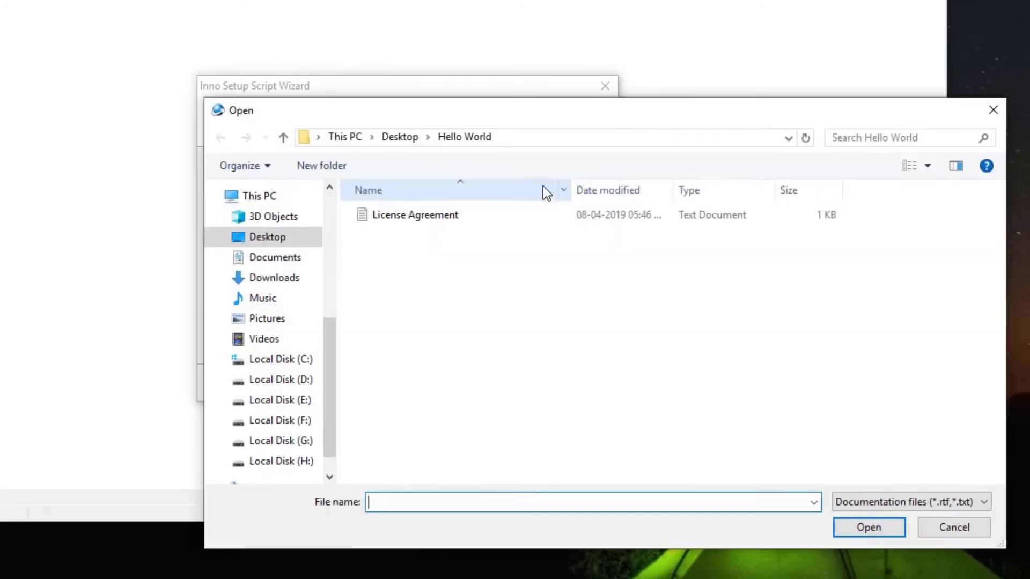
left_click(474, 216)
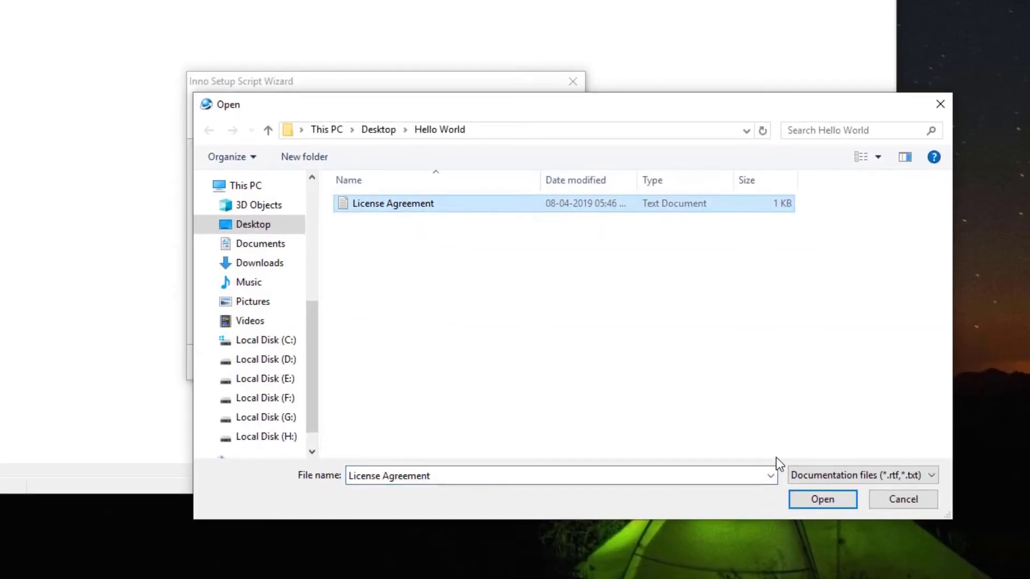
left_click(837, 499)
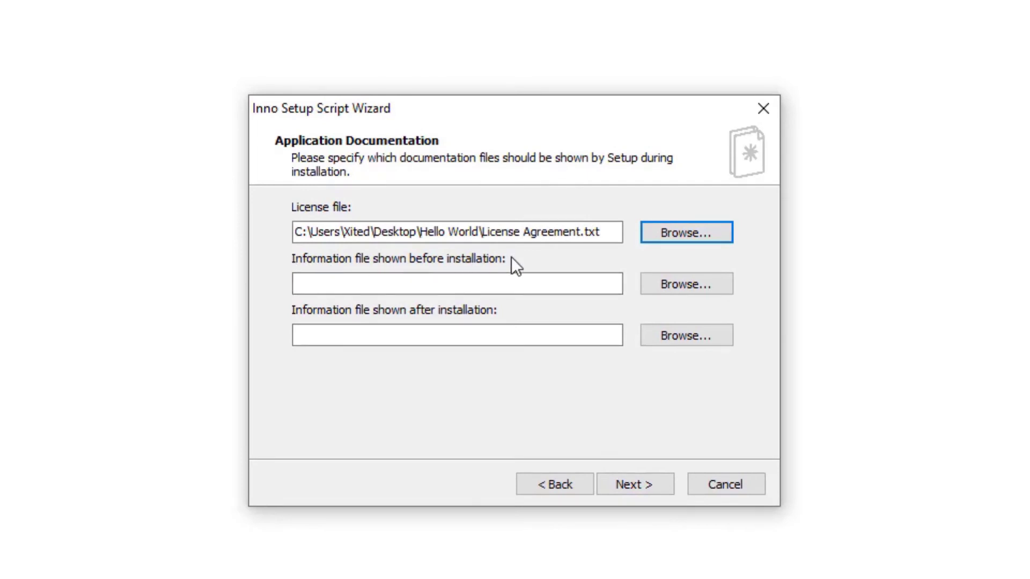
left_click(629, 487)
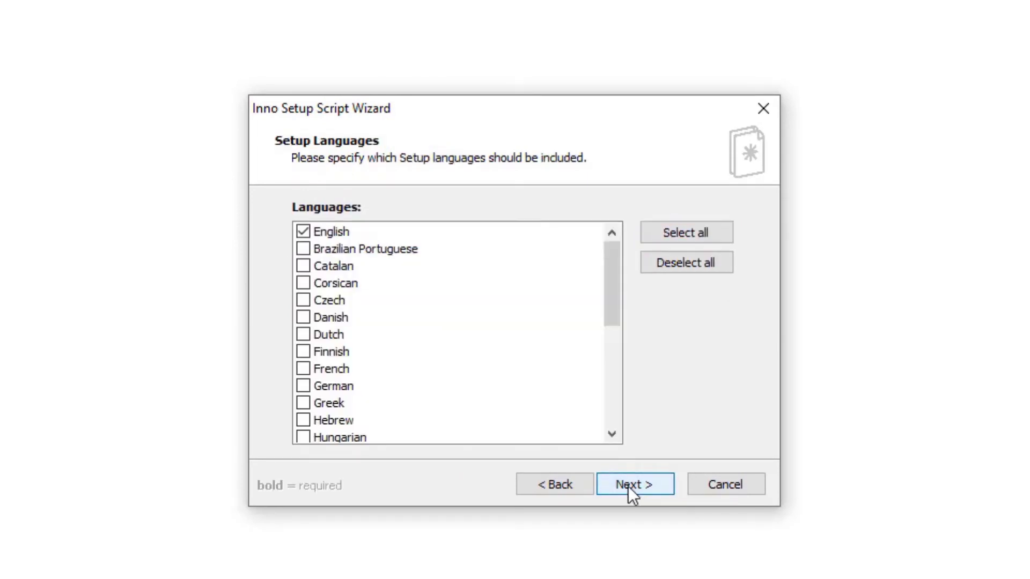
left_click(629, 487)
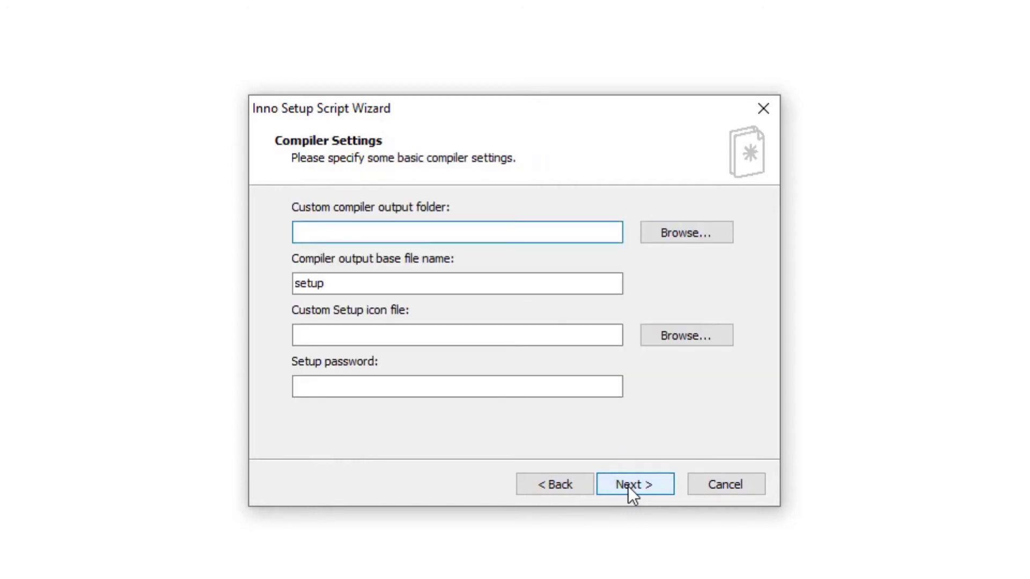
- Set the custom compiler output folder to the Desktop and continue with setup as the output base file name
left_click(691, 230)
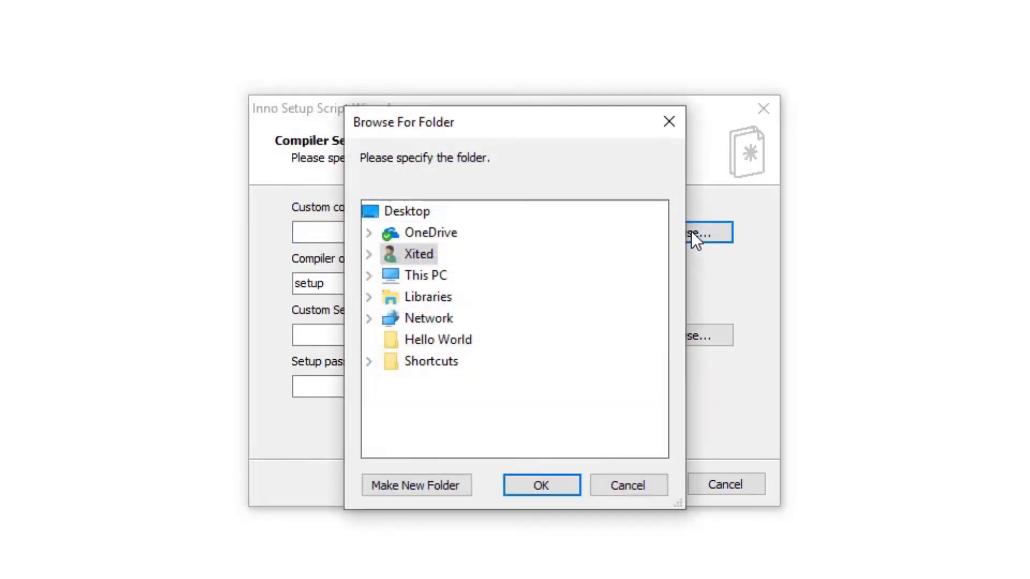
double_click(427, 276)
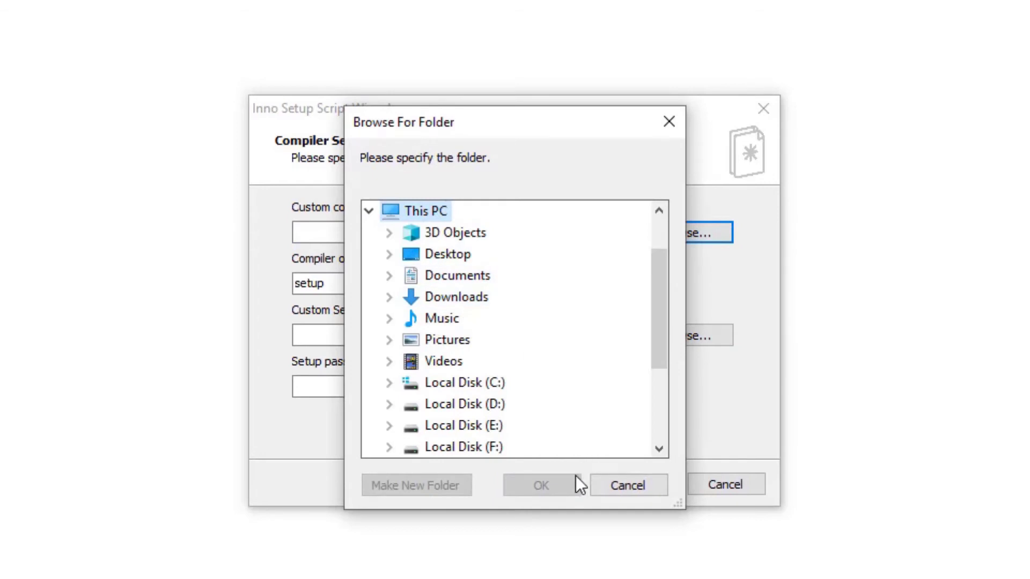
double_click(448, 255)
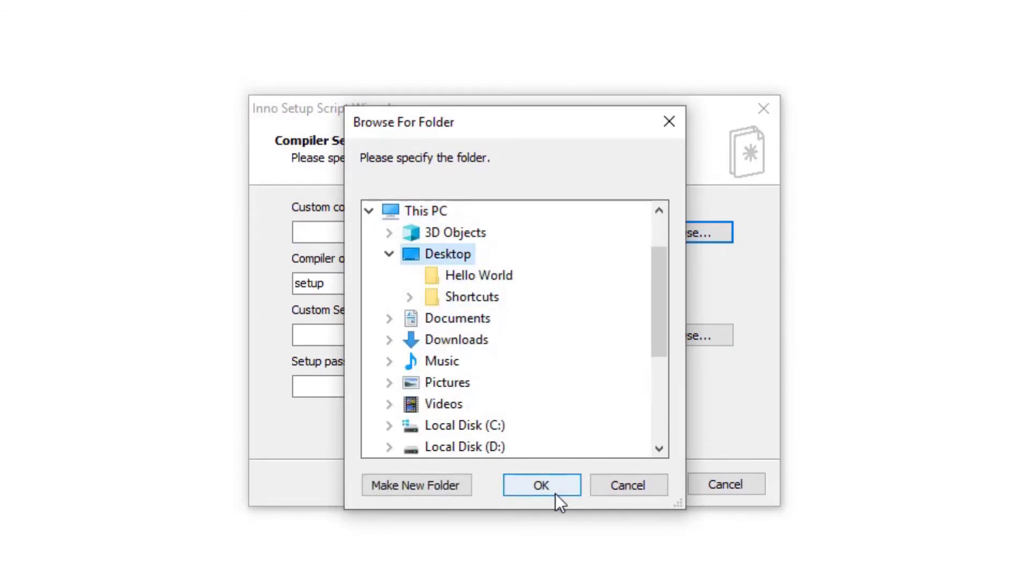
left_click(555, 494)
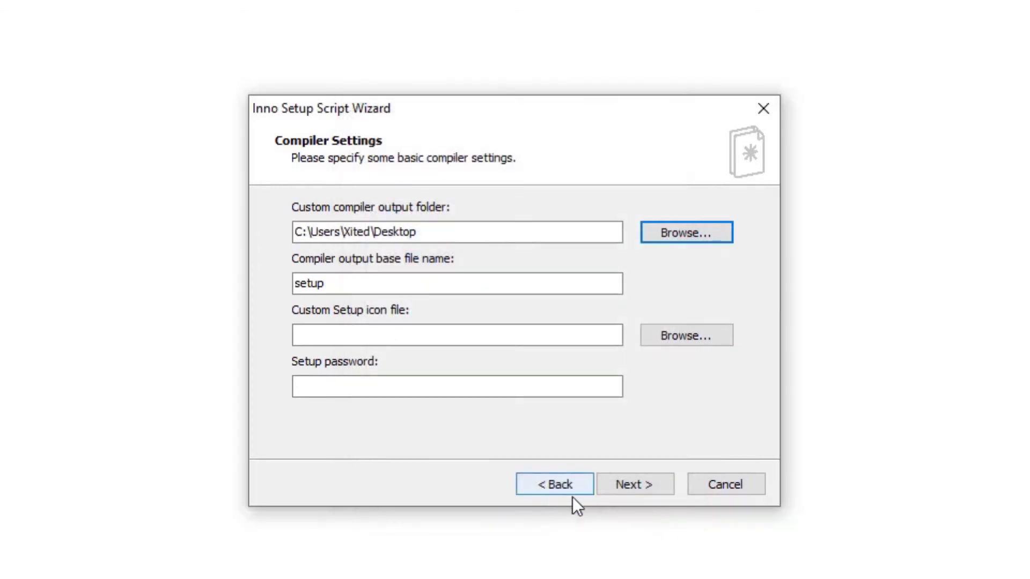
left_click(665, 482)
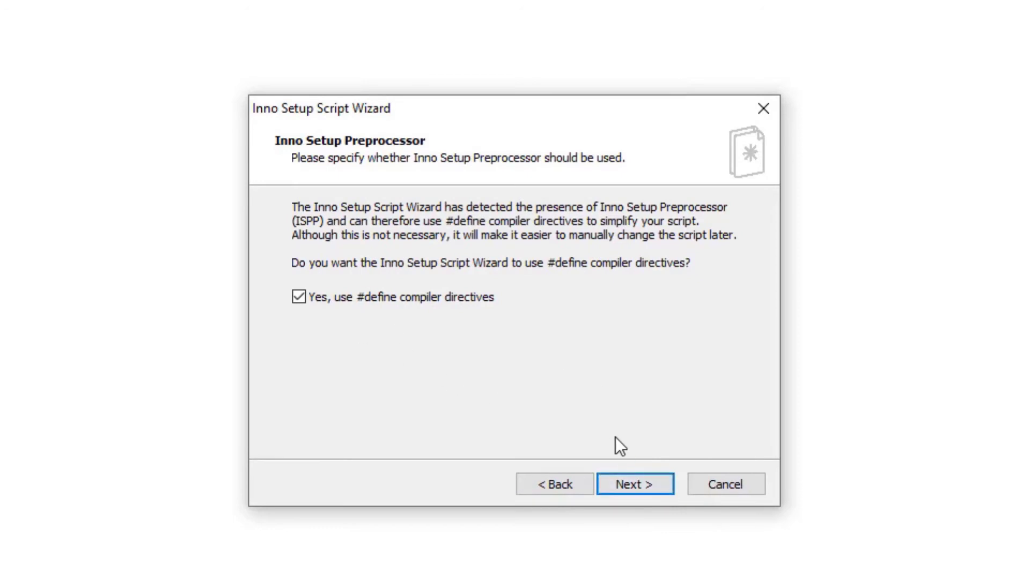
- Finish the script wizard with #define compiler directives enabled, and compile the new script without saving it
left_click(616, 481)
left_click(615, 482)
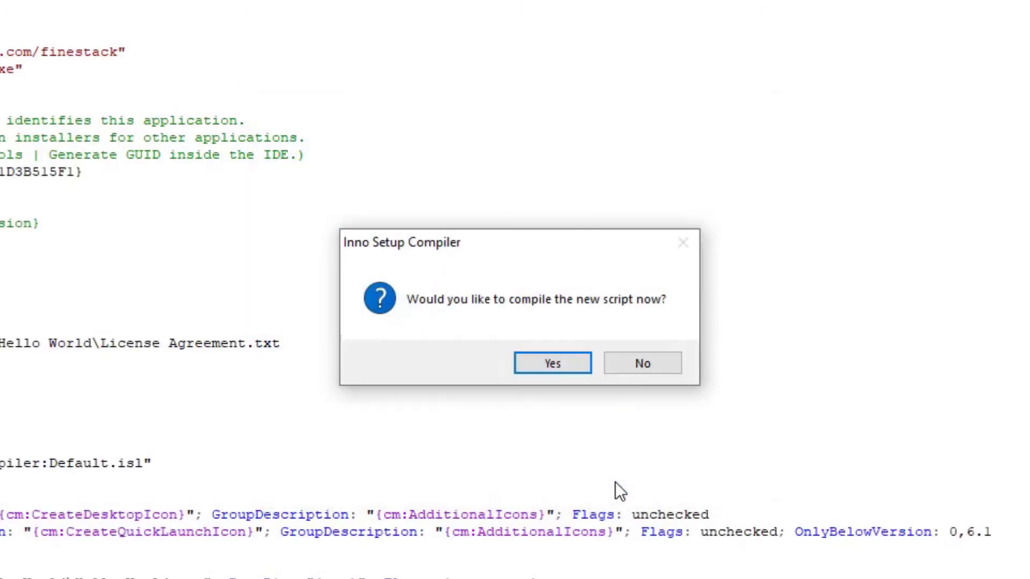
left_click(553, 365)
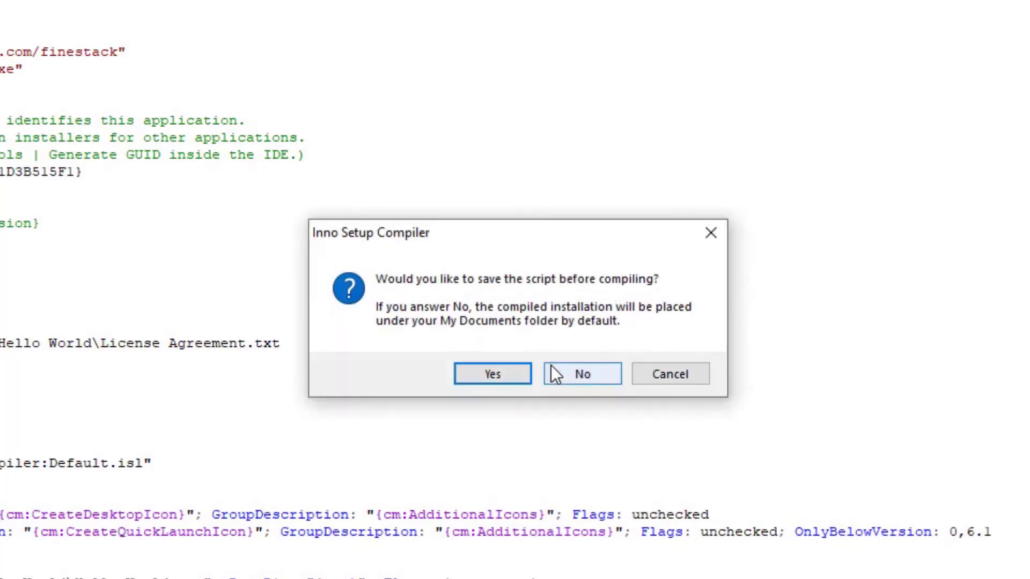
left_click(584, 378)
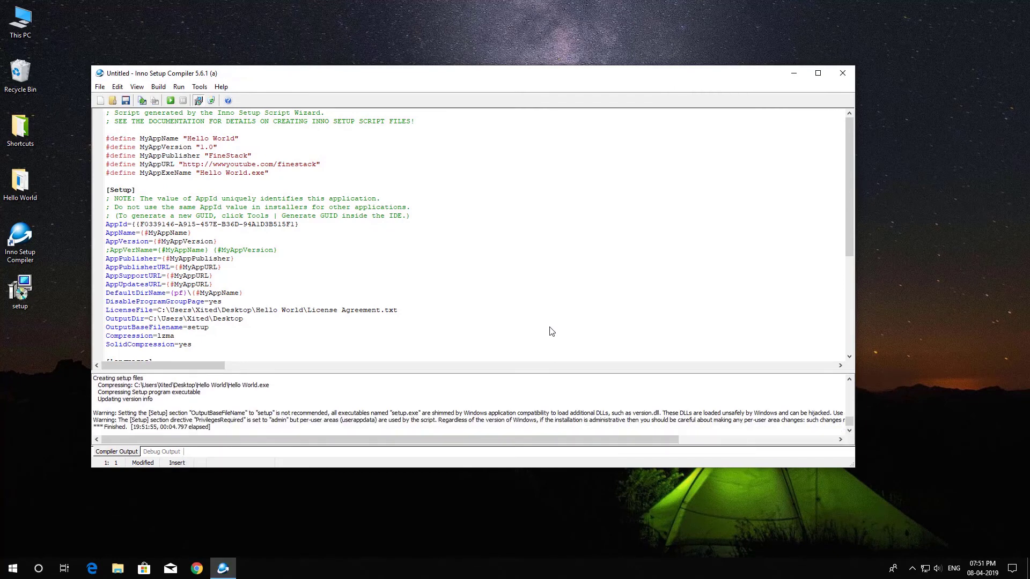
- Minimize the compiler, then run the compiled setup from the Desktop and accept its license agreement
left_click(793, 75)
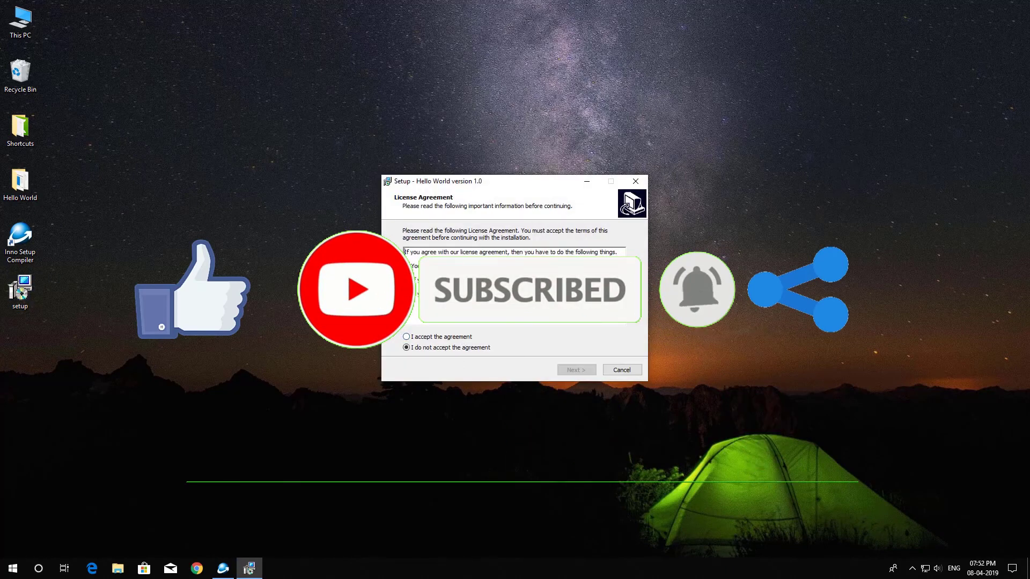
left_click(435, 338)
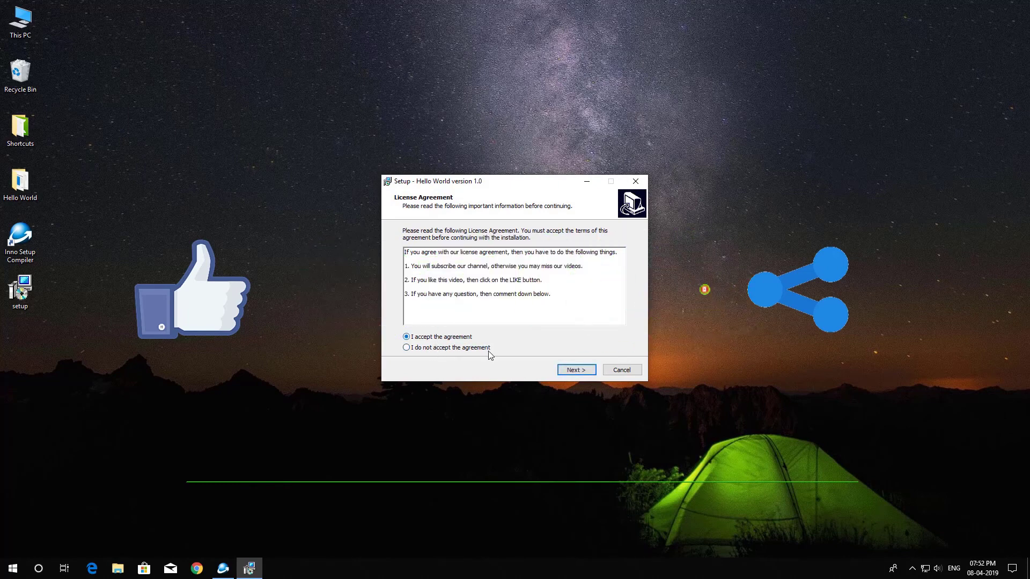
left_click(578, 372)
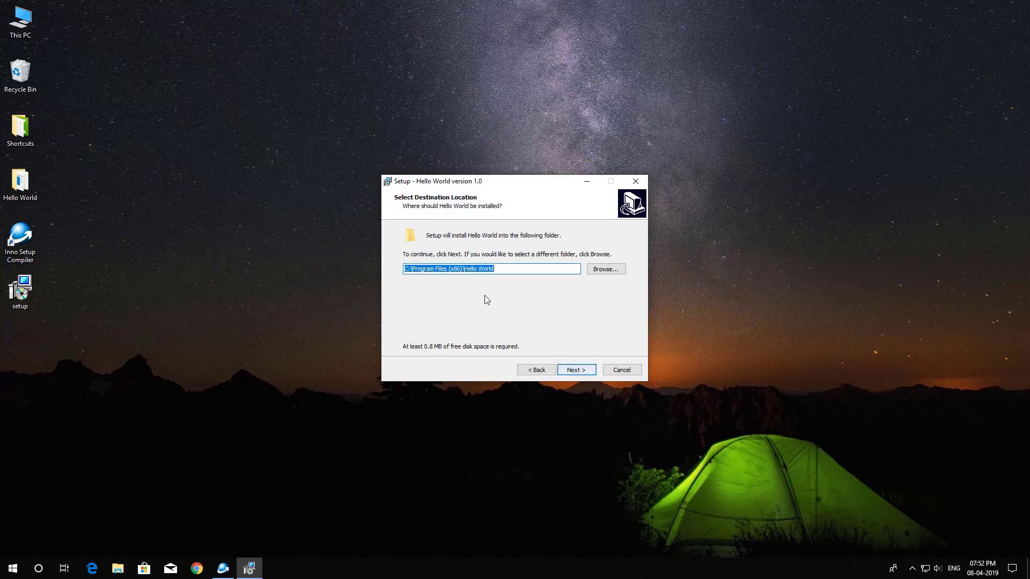
- Install Hello World into C:\Program Files (x86)\Hello World with a desktop shortcut
left_click(504, 269)
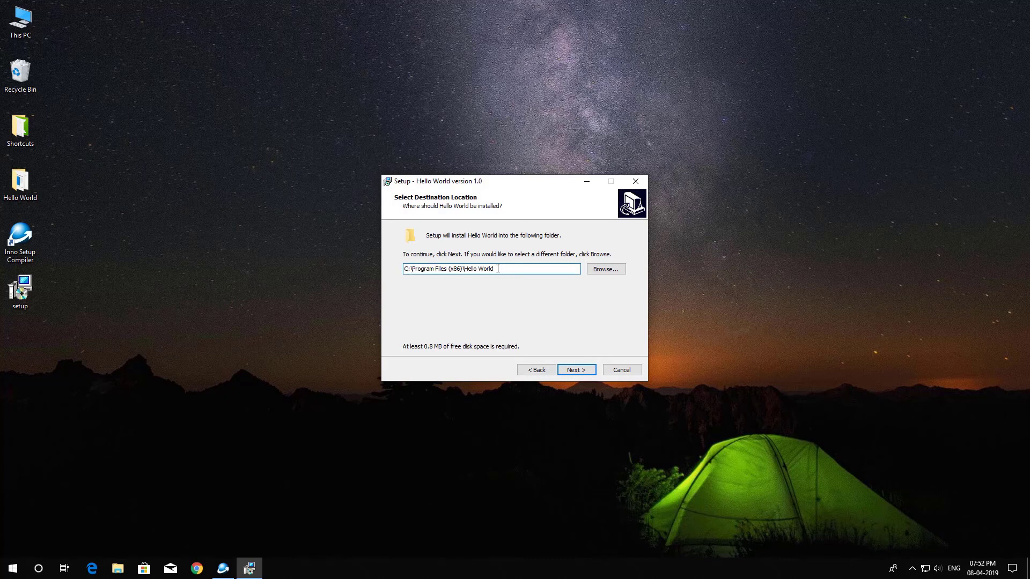
left_click(576, 371)
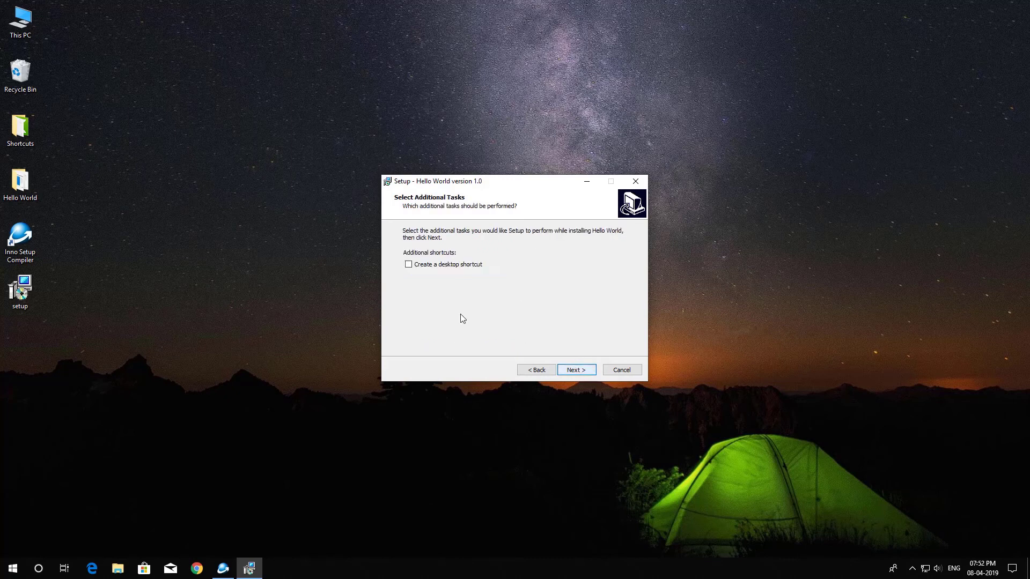
left_click(576, 372)
left_click(575, 372)
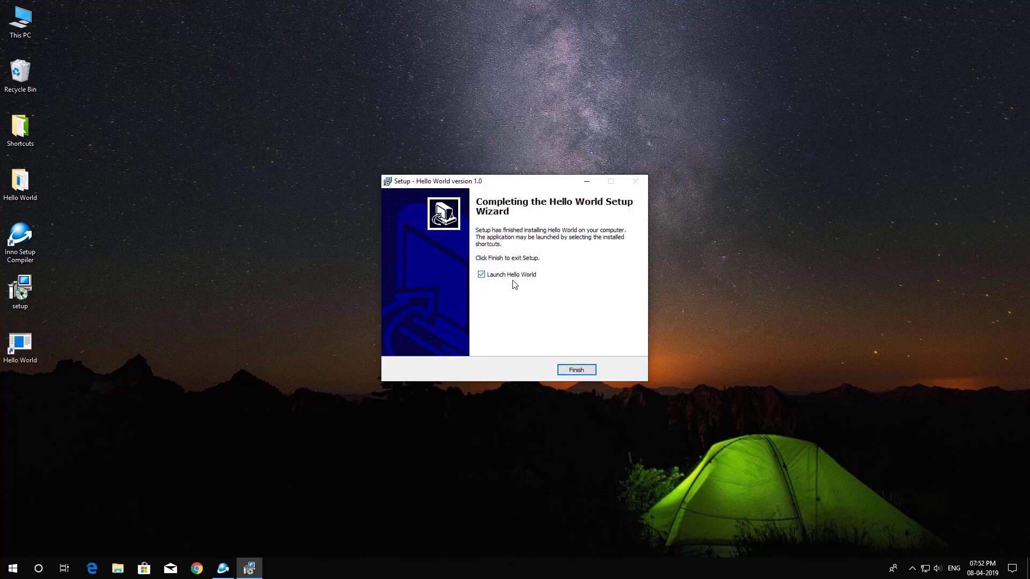
- Finish the setup with Hello World set to launch, and exit the launched program
left_click(578, 371)
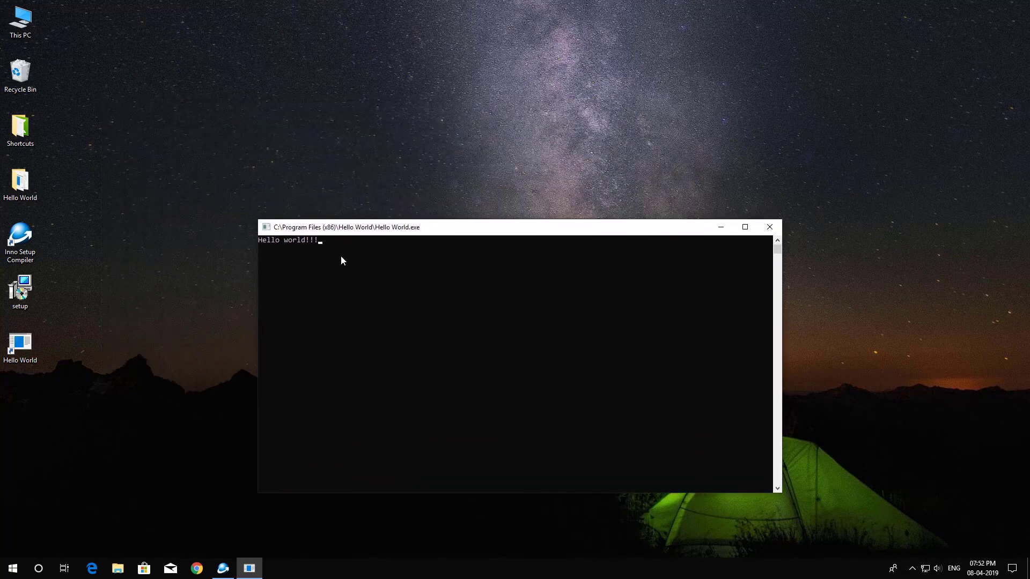
key("Return")
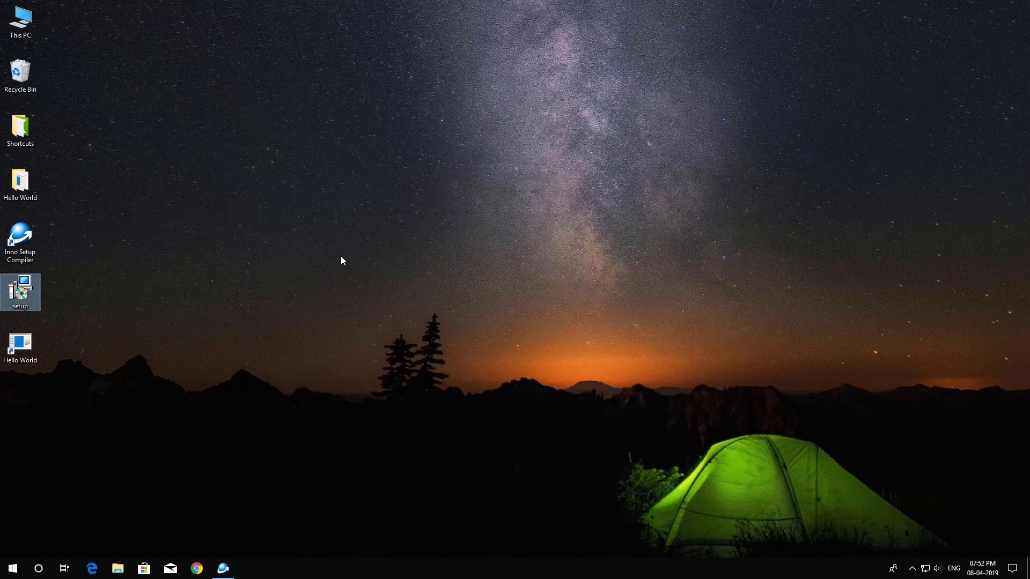